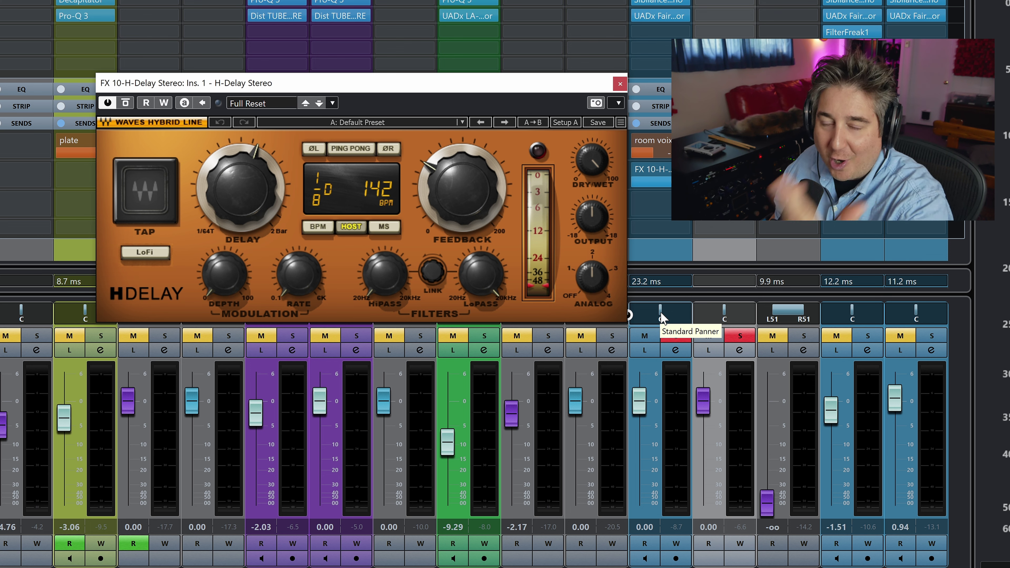
- Pan the lead vocal channel hard left and its H-Delay return channel hard right
left_click_drag(661, 312, 611, 316)
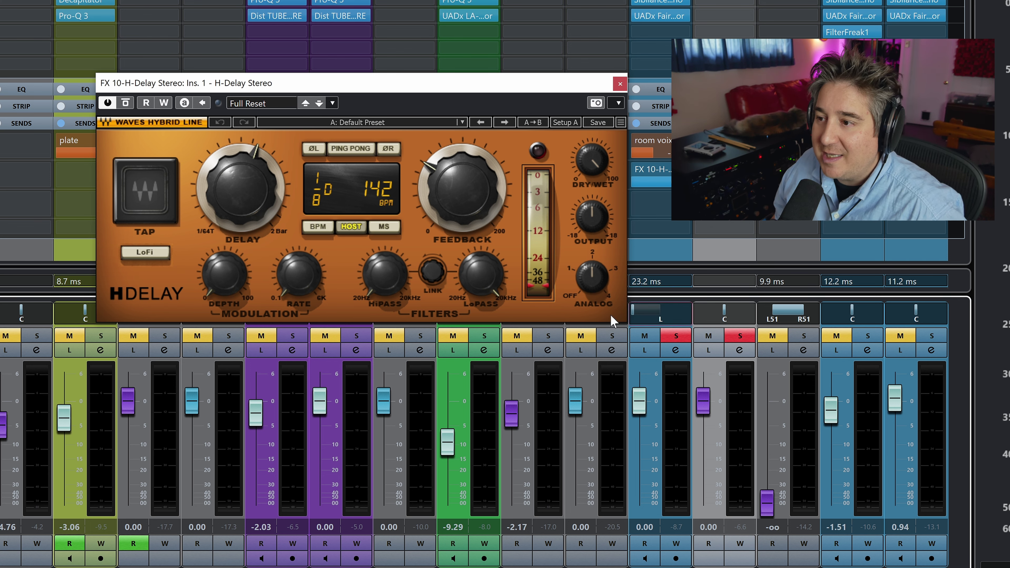
left_click_drag(737, 318, 761, 318)
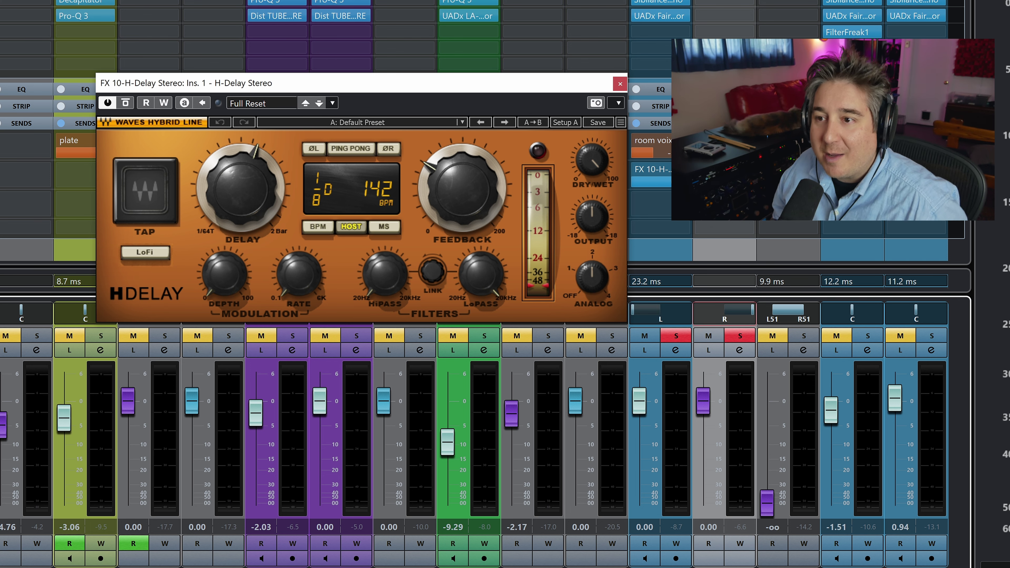
- Switch the H-Delay to milliseconds with a delay time of 1 ms and feedback at zero
left_click(383, 227)
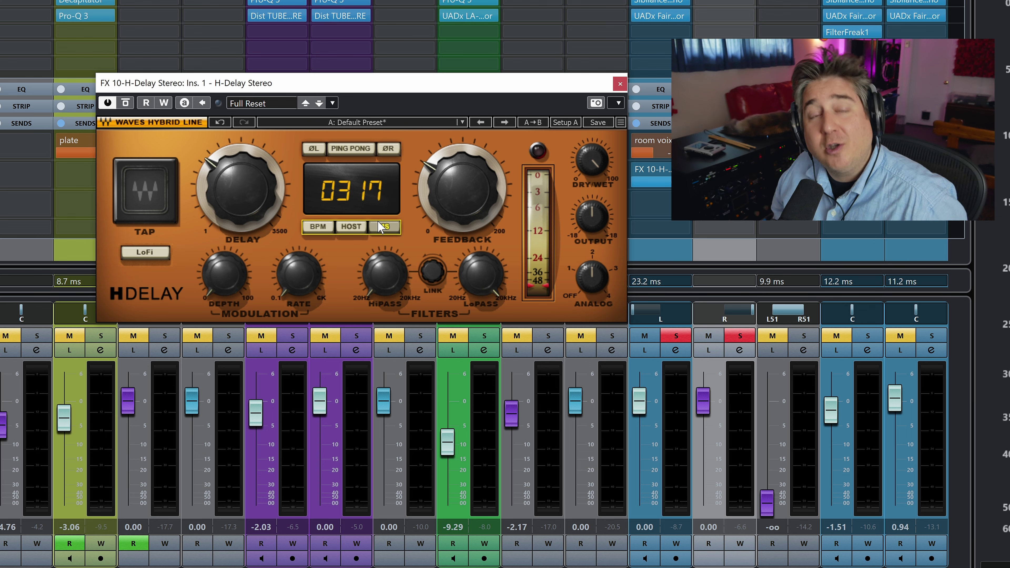
left_click_drag(251, 178, 246, 187)
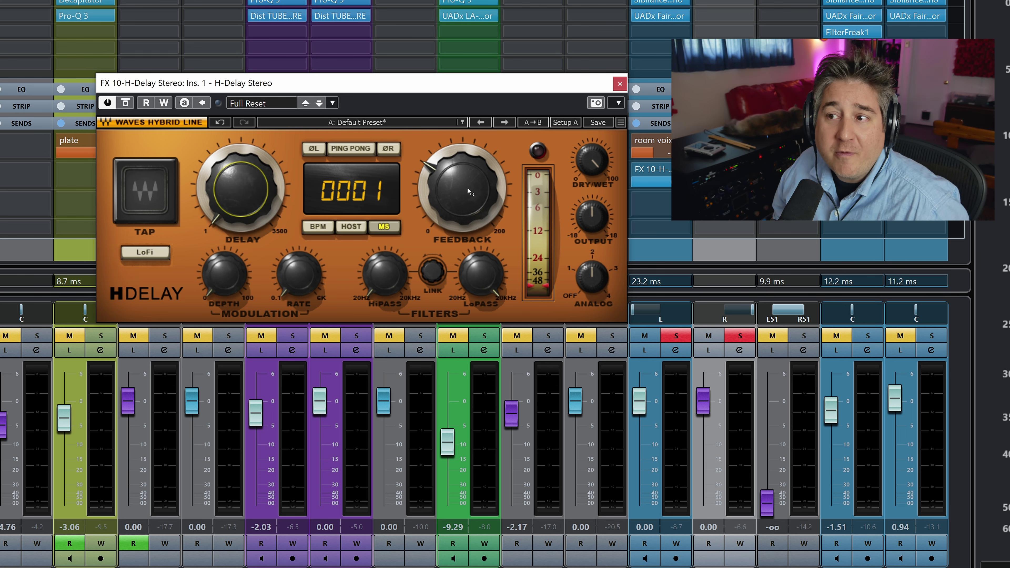
left_click_drag(470, 192, 460, 206)
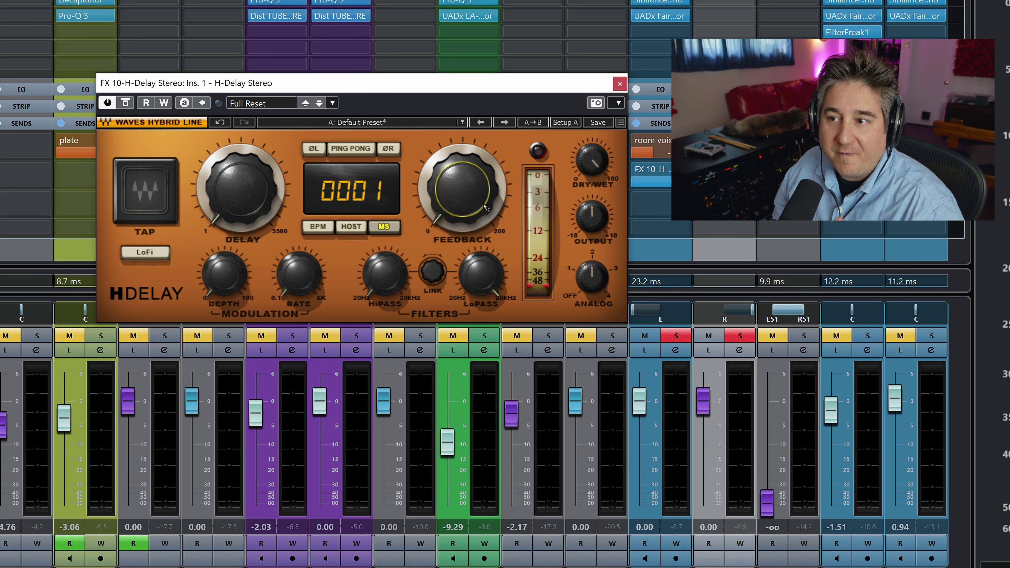
- Set the delay time to 12 ms, play back the vocal and raise the delay return level to 2.93 dB
left_click_drag(264, 195, 264, 190)
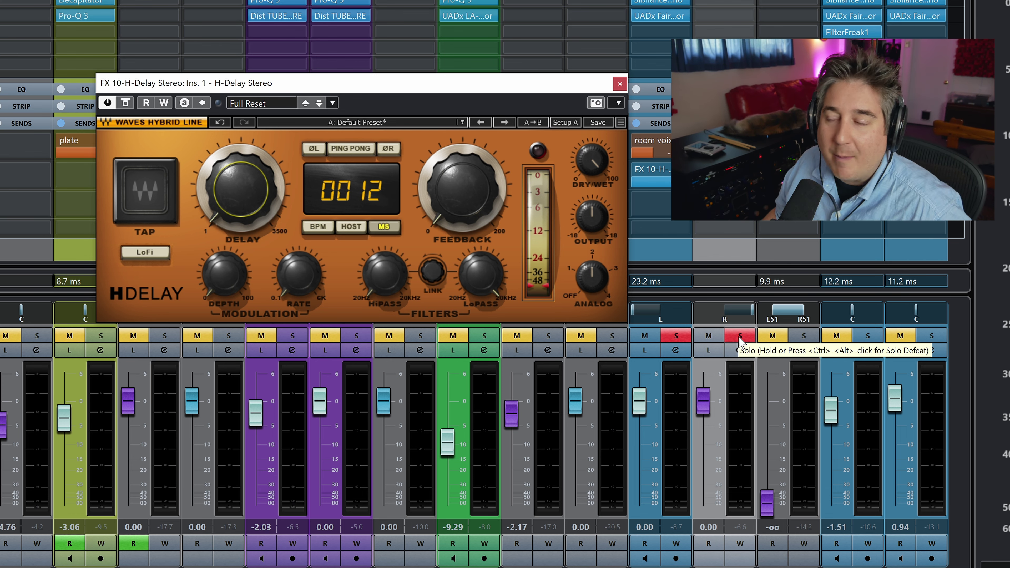
key("space")
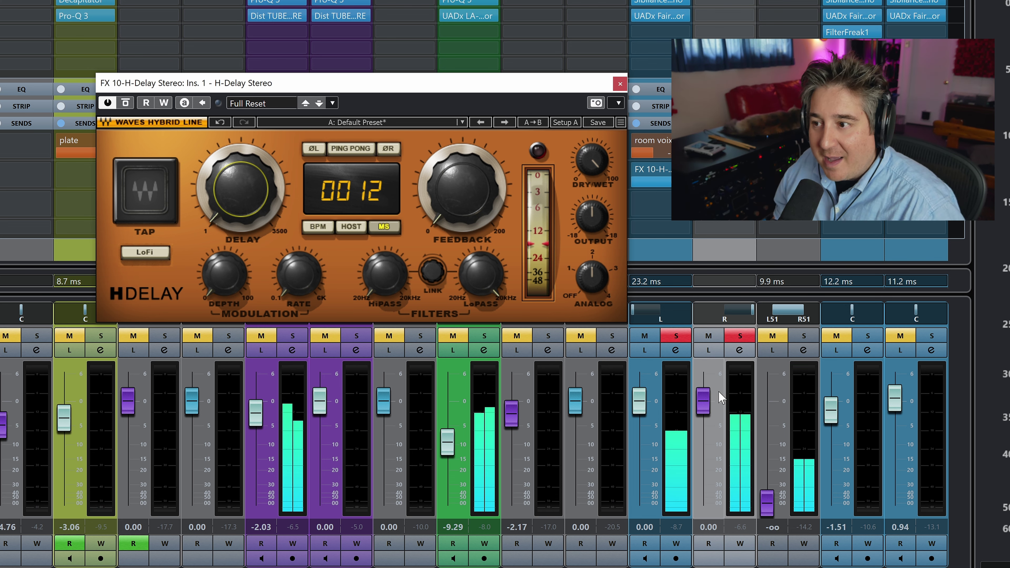
left_click_drag(703, 404, 709, 396)
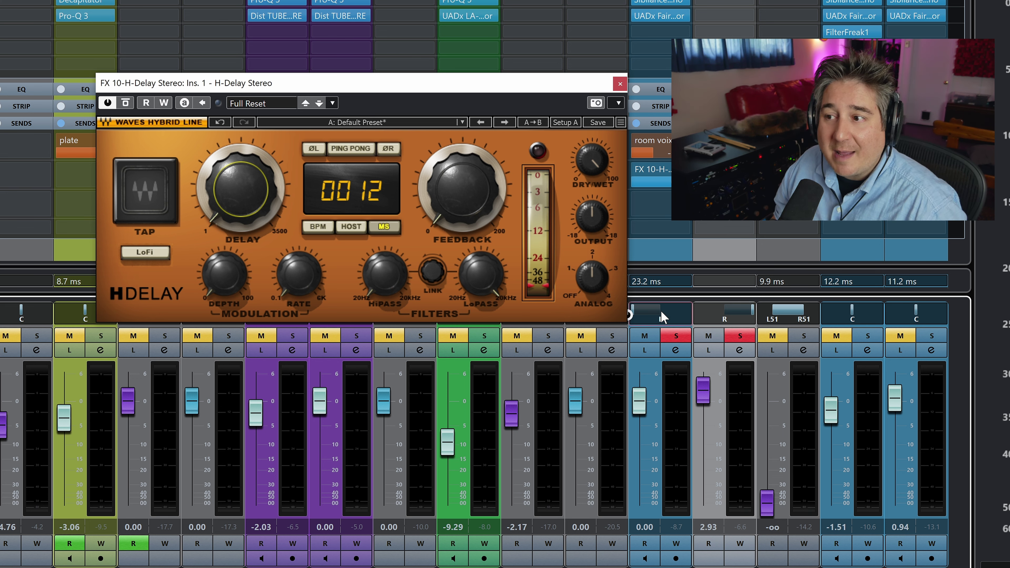
- With both channels panned to centre, lower the delay return to -8.69 dB and set the delay time to 45 ms during playback
left_click_drag(707, 393, 702, 443)
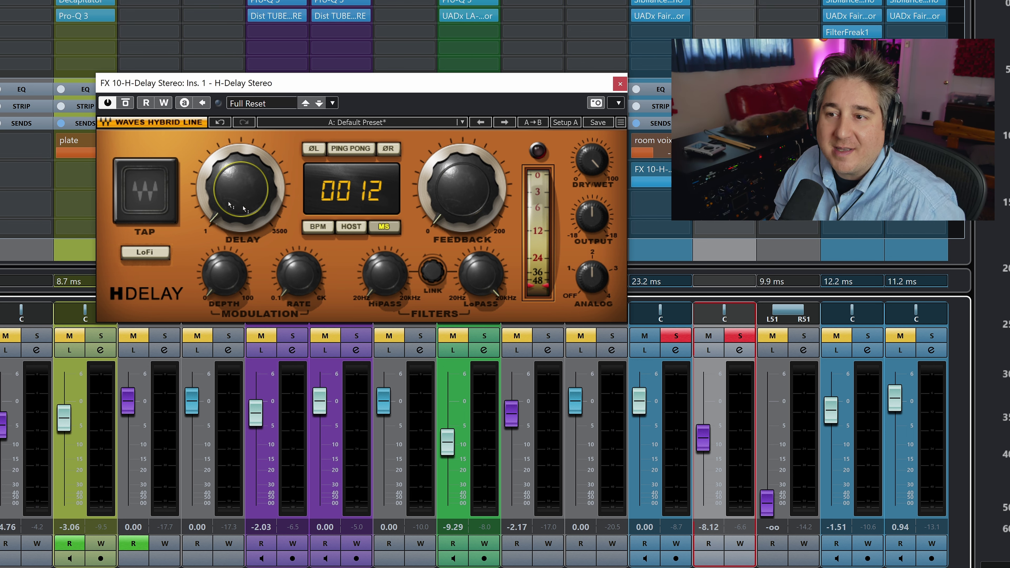
left_click_drag(253, 210, 253, 192)
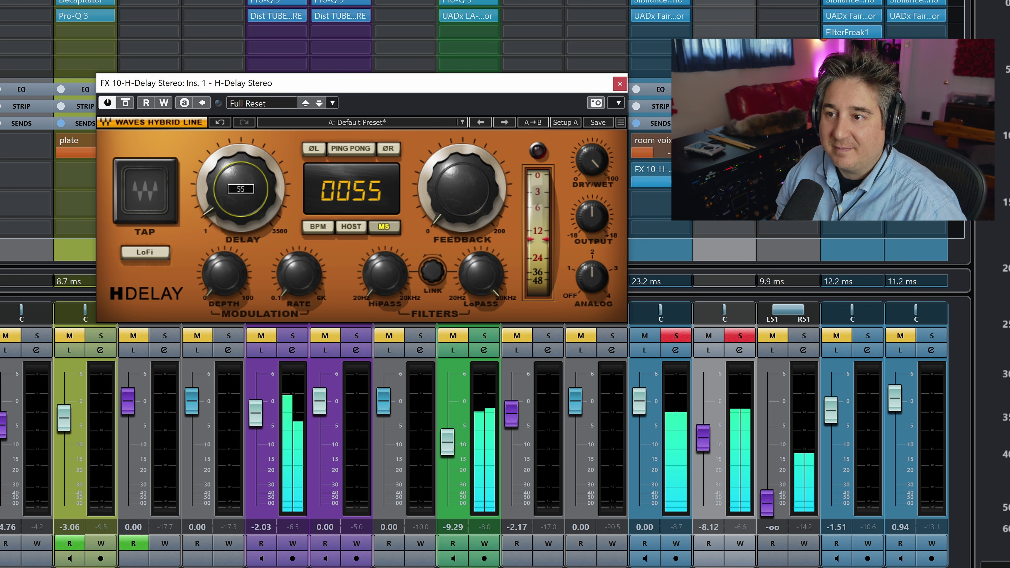
mouse_move(703, 437)
left_mouse_down()
mouse_move(701, 485)
mouse_move(703, 441)
left_mouse_up()
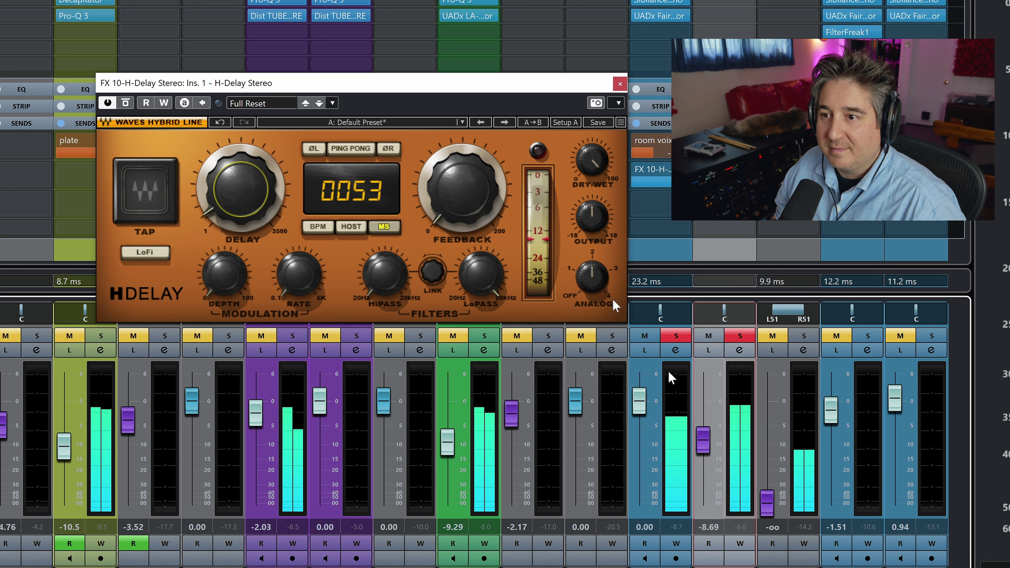
left_click_drag(240, 189, 245, 198)
key("space")
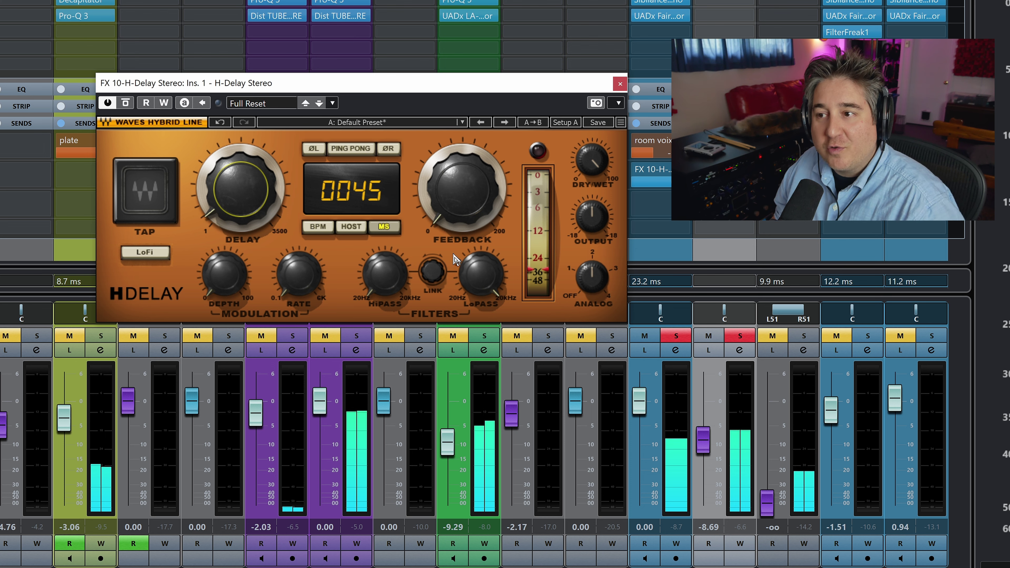
- Band-limit the echo with the low-pass and high-pass filters and lower the delay return to -10.1 dB
mouse_move(484, 271)
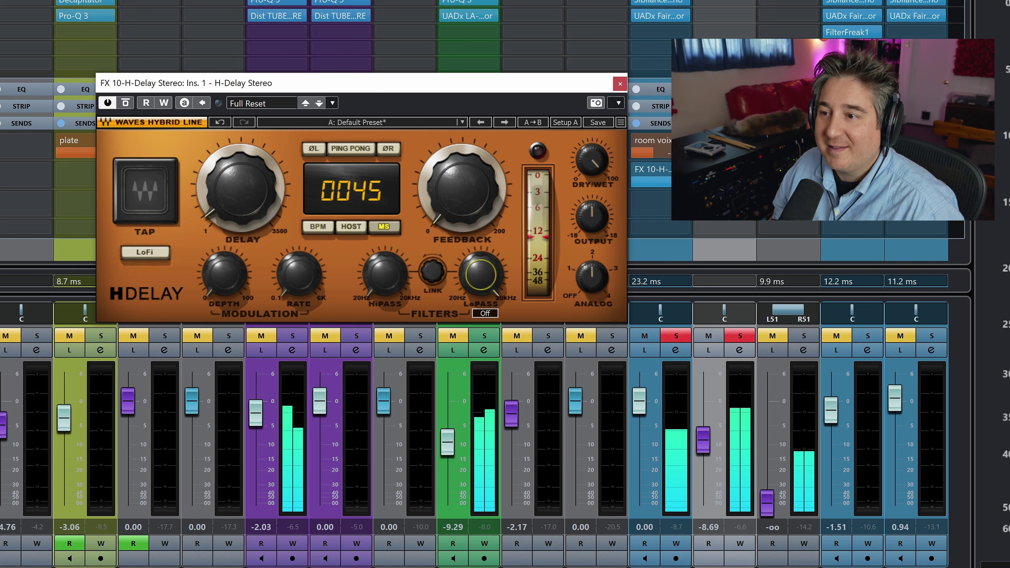
left_click_drag(483, 270, 484, 290)
left_click_drag(385, 275, 385, 254)
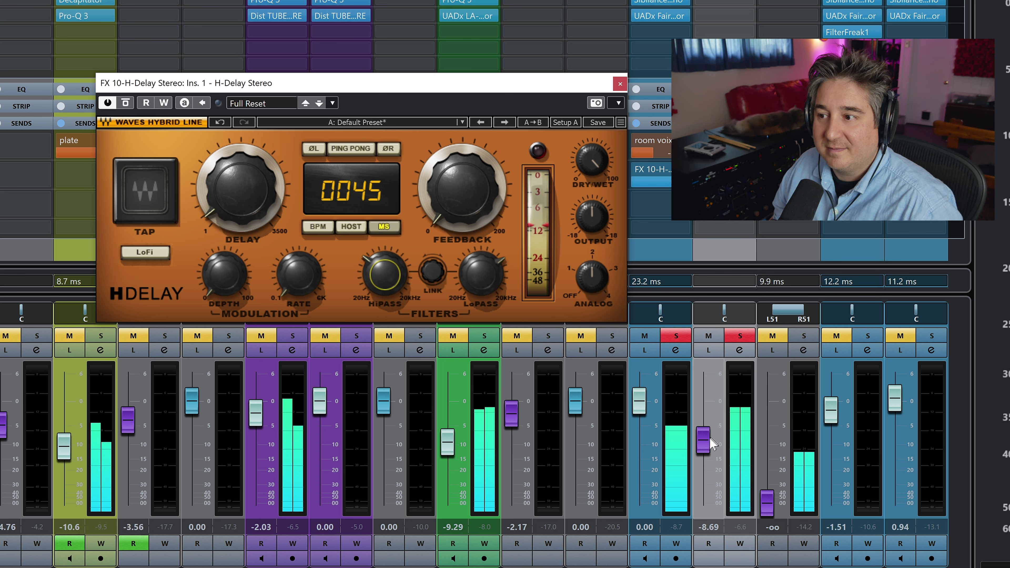
left_click_drag(705, 440, 706, 445)
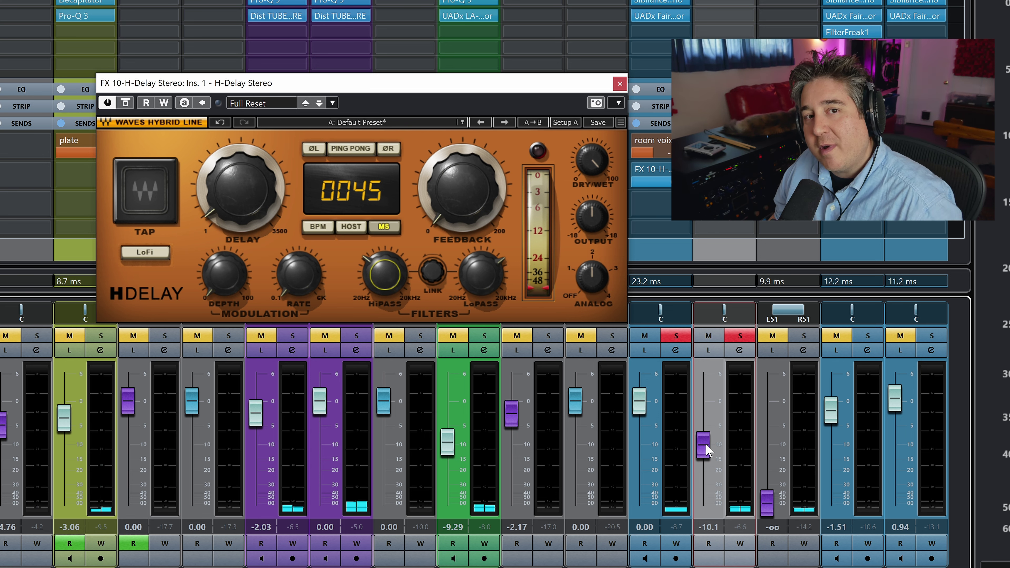
- Turn the echo into a LoFi slapback at 99 ms with more feedback and the delay return at 0.00 dB
left_click_drag(707, 449, 701, 414)
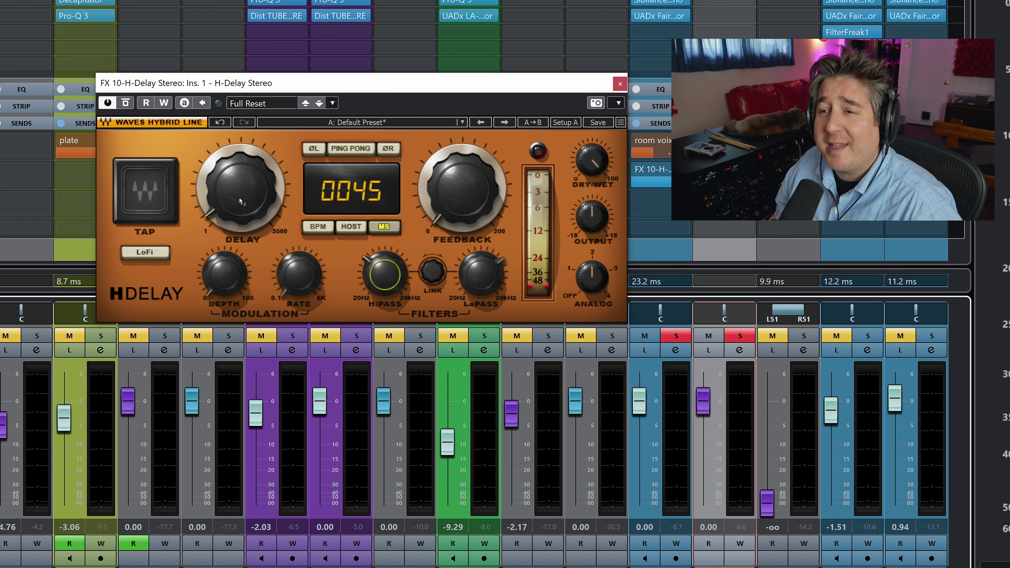
left_click_drag(240, 199, 240, 181)
left_click_drag(470, 177, 471, 159)
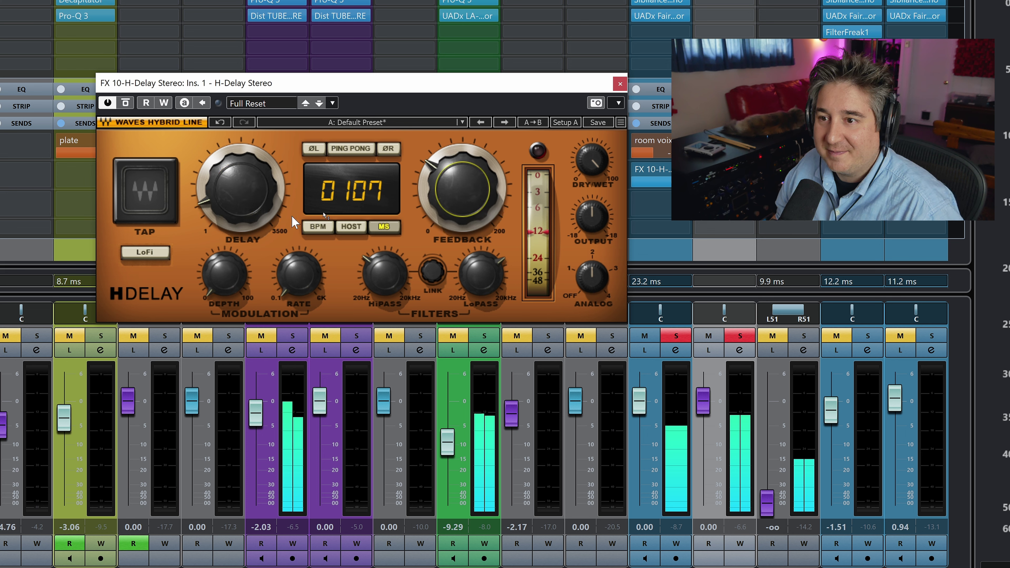
left_click_drag(248, 211, 249, 215)
left_click_drag(471, 171, 471, 161)
left_click(145, 253)
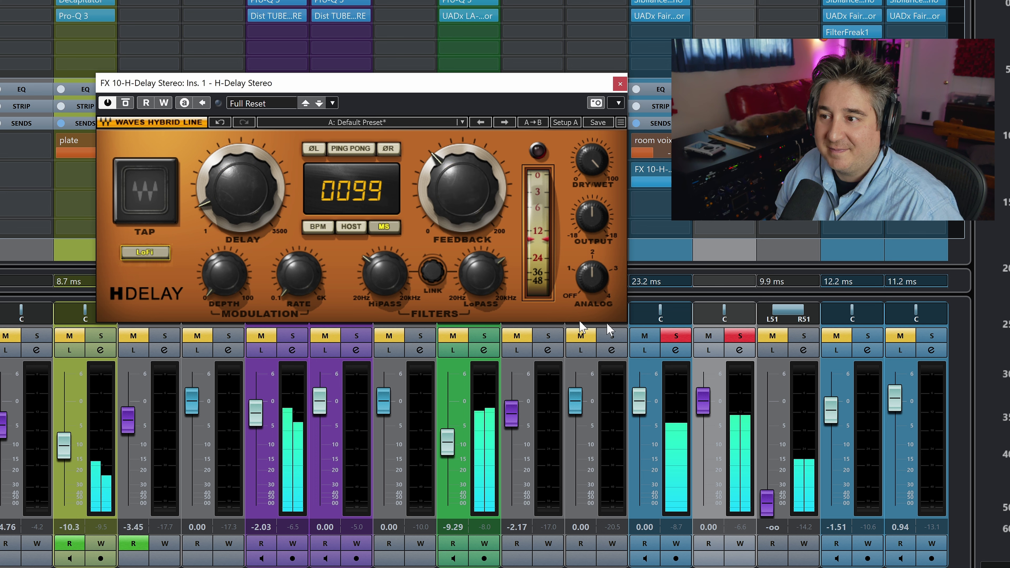
- Lower the delay return to -13.9 dB and sync the delay to the host tempo at 1/4 note
left_click_drag(685, 410, 696, 463)
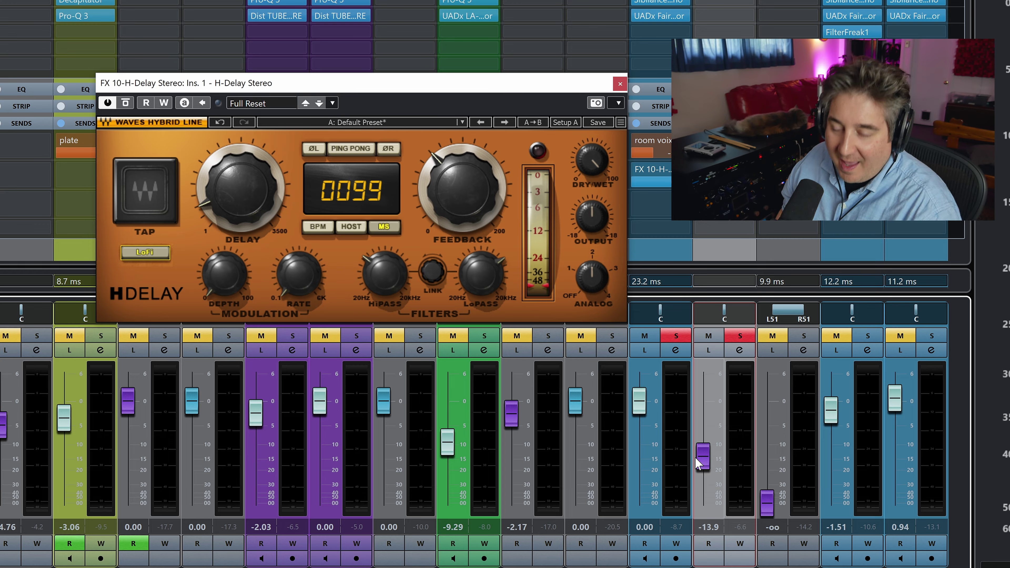
key("F3")
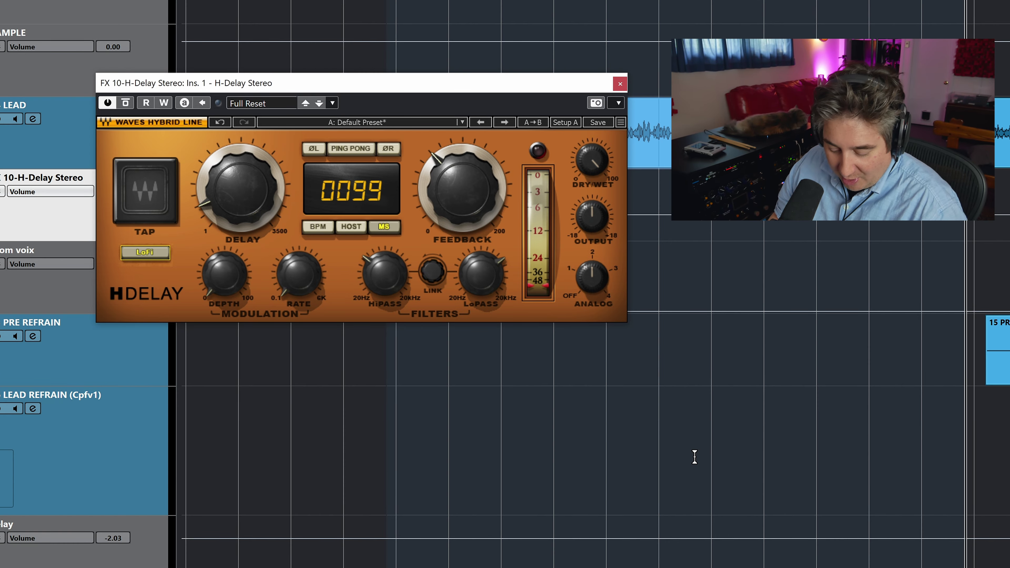
key("F3")
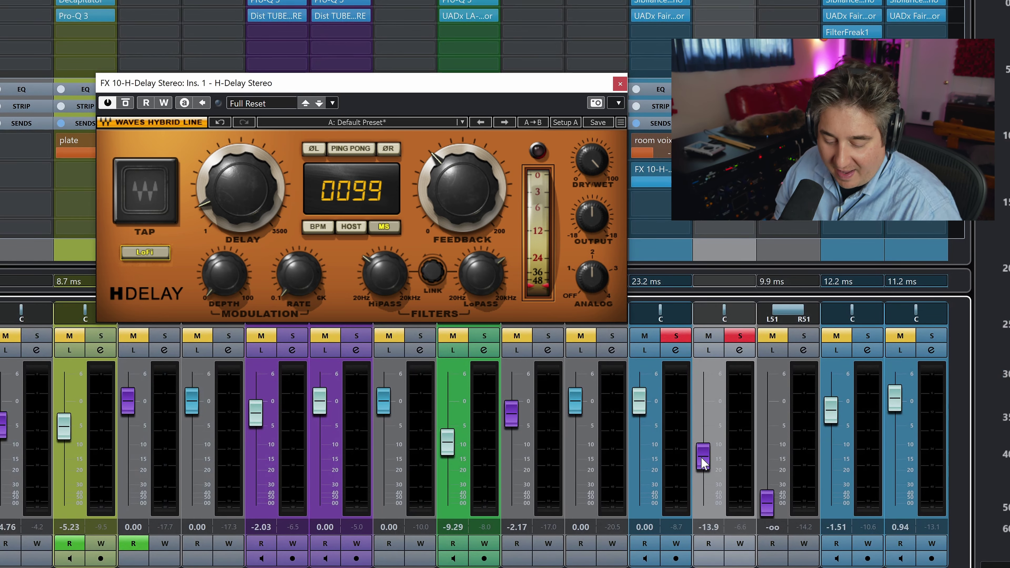
key("F3")
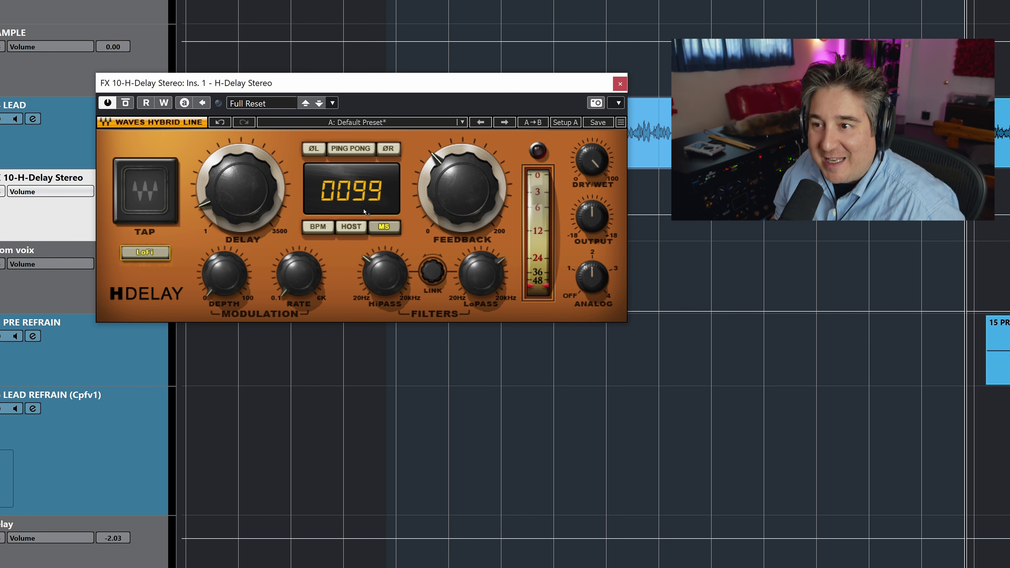
left_click(350, 226)
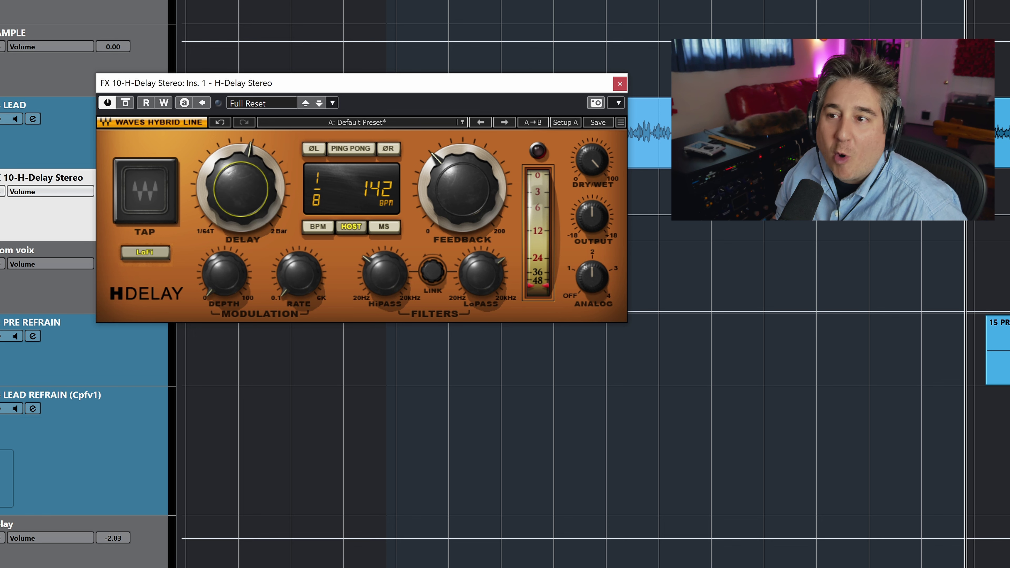
left_click_drag(241, 189, 241, 175)
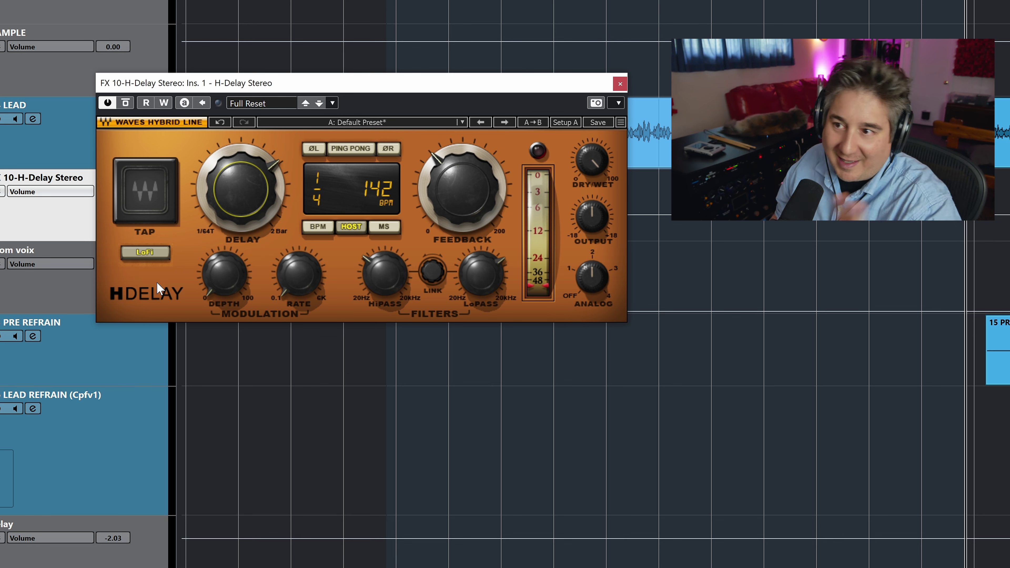
- Record automation of the delay's feedback during playback, raising it to about 73 and bringing it back down
left_click_drag(476, 203, 476, 207)
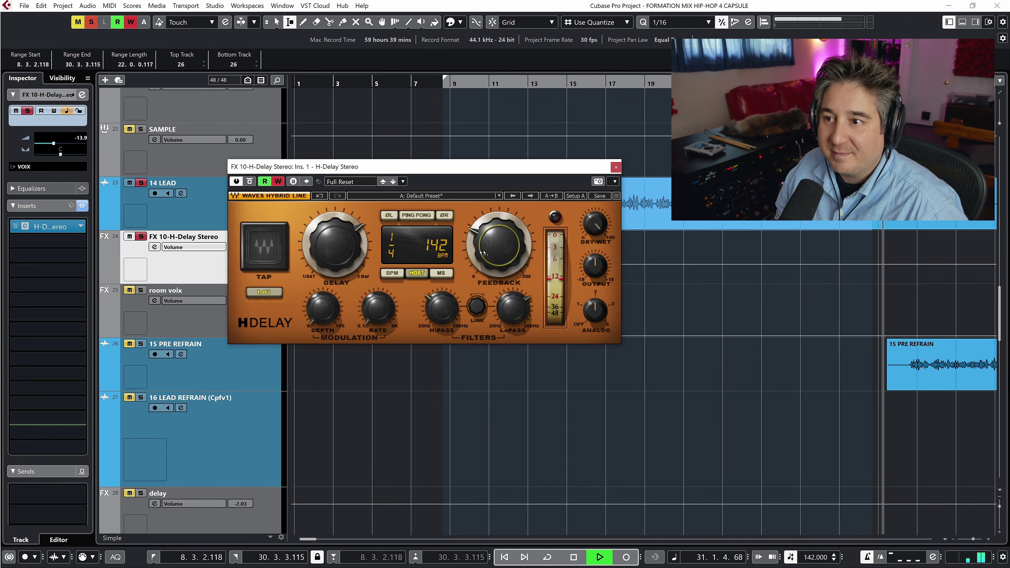
left_click_drag(482, 253, 482, 230)
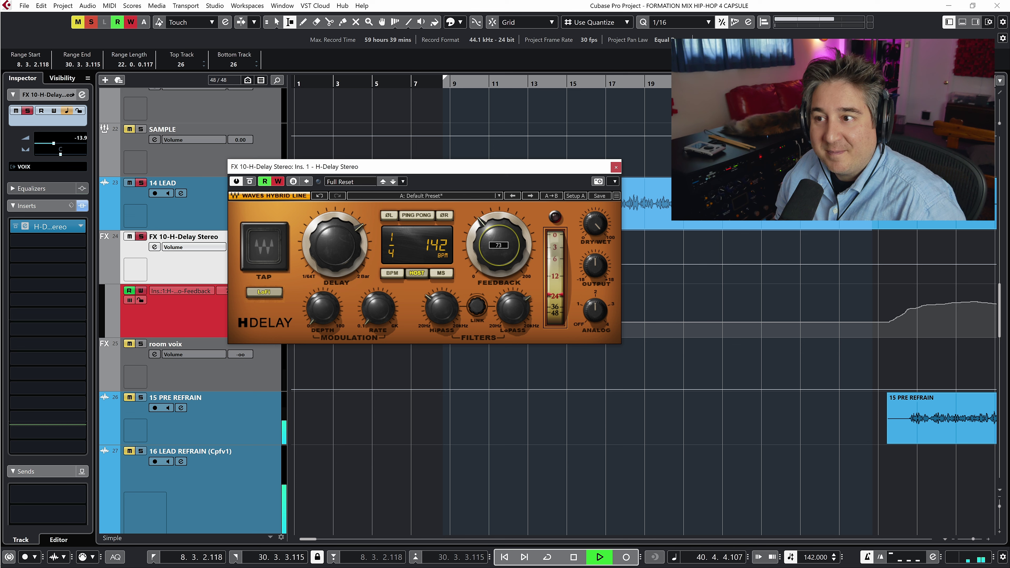
left_click_drag(482, 230, 483, 231)
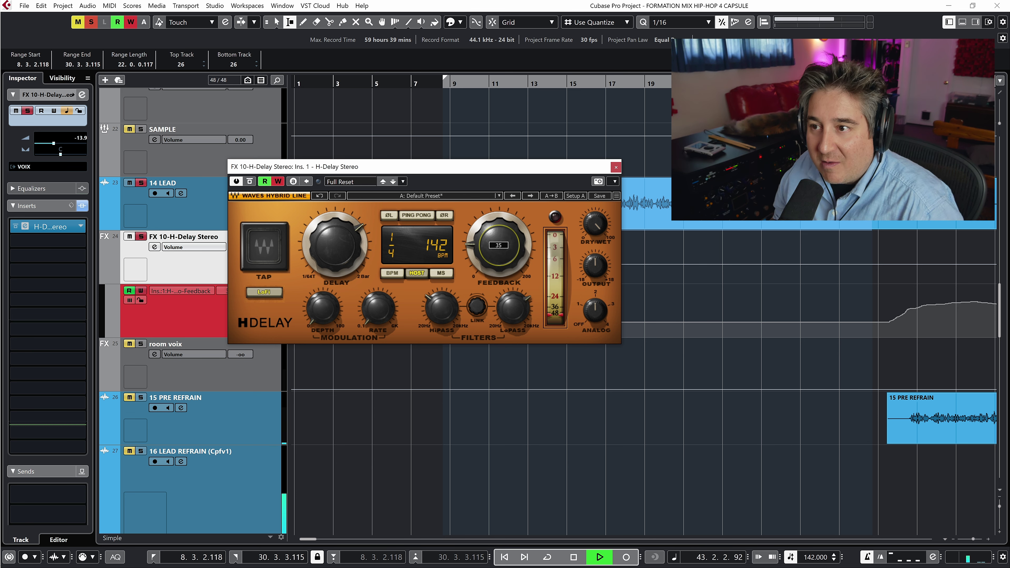
left_click_drag(504, 250, 504, 252)
key("space")
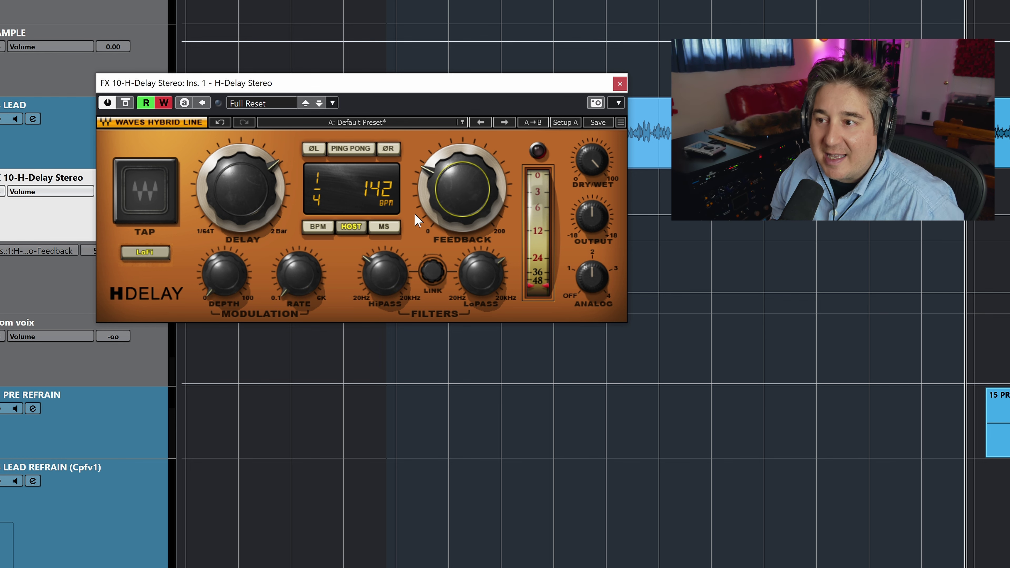
- Turn off automation writing for the H-Delay, return to the mixer and close the plug-in window
left_click(423, 207)
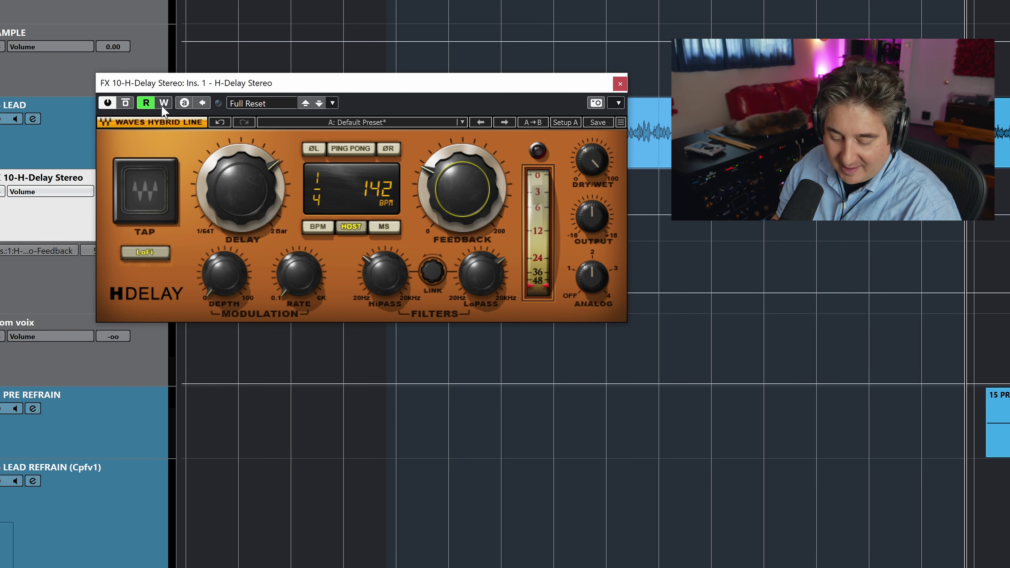
key("F3")
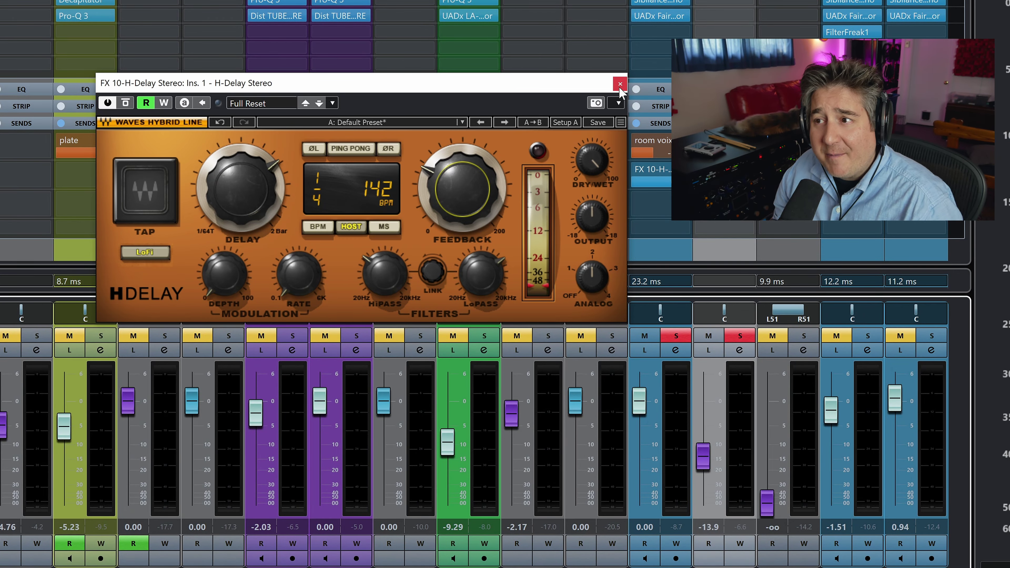
left_click(621, 84)
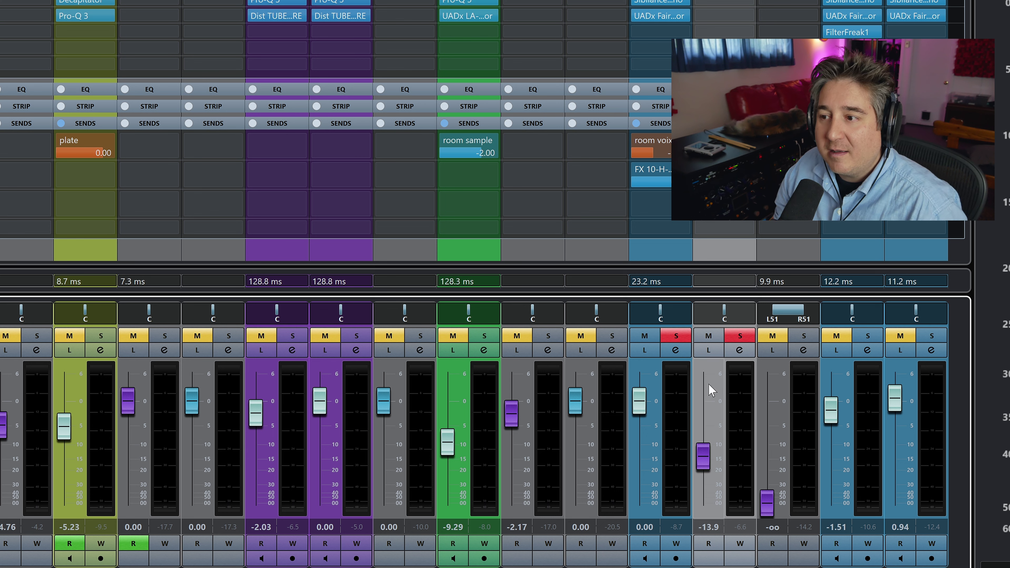
- Pull the lead vocal level down to -oo and reset the delay return to 0.00 dB
left_click_drag(638, 403, 639, 509)
left_click(702, 467, "ctrl")
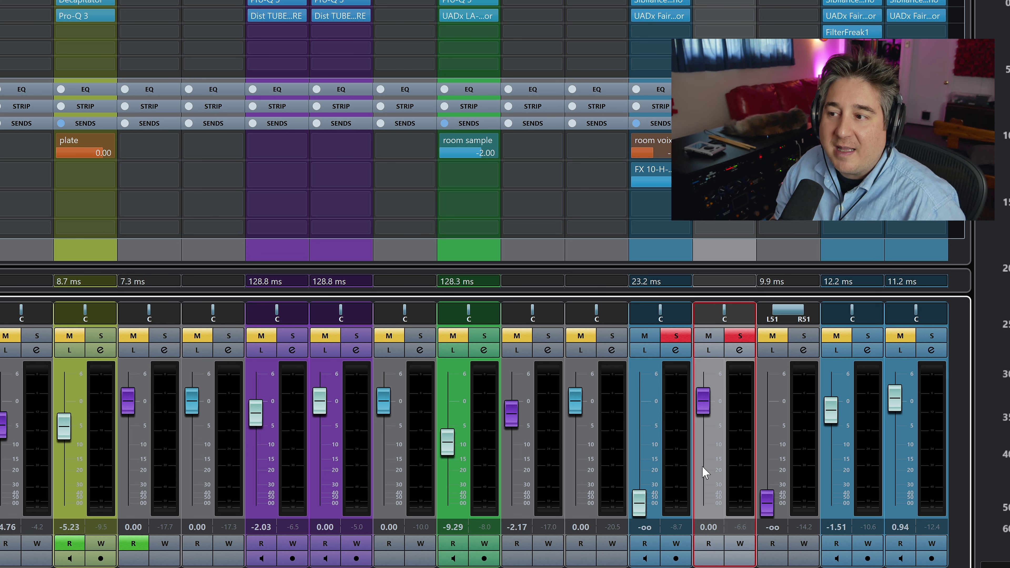
- Reopen the H-Delay in milliseconds mode and set the delay time to 1 ms with feedback at zero
left_click(677, 169)
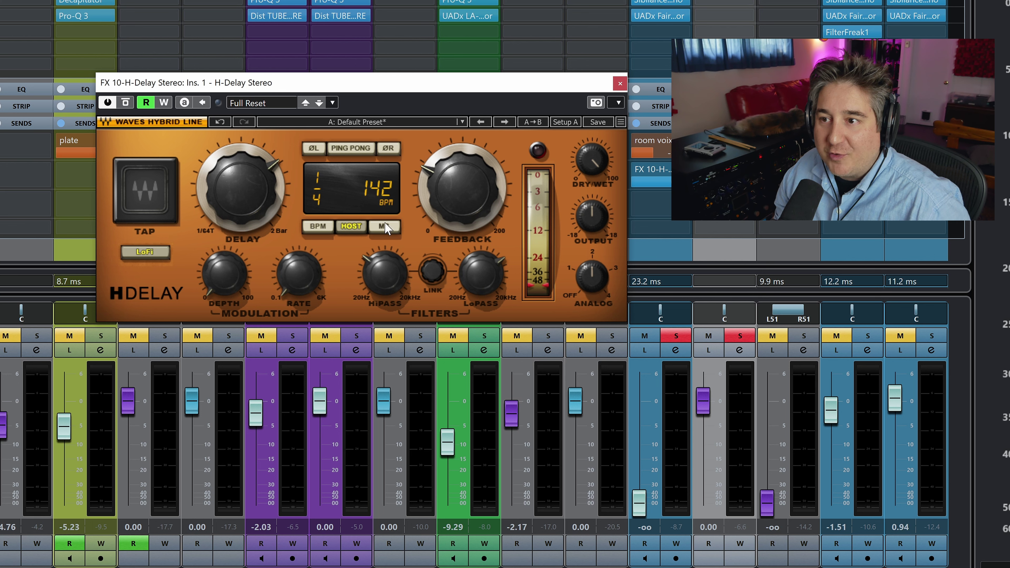
left_click(384, 224)
left_click_drag(263, 176, 262, 223)
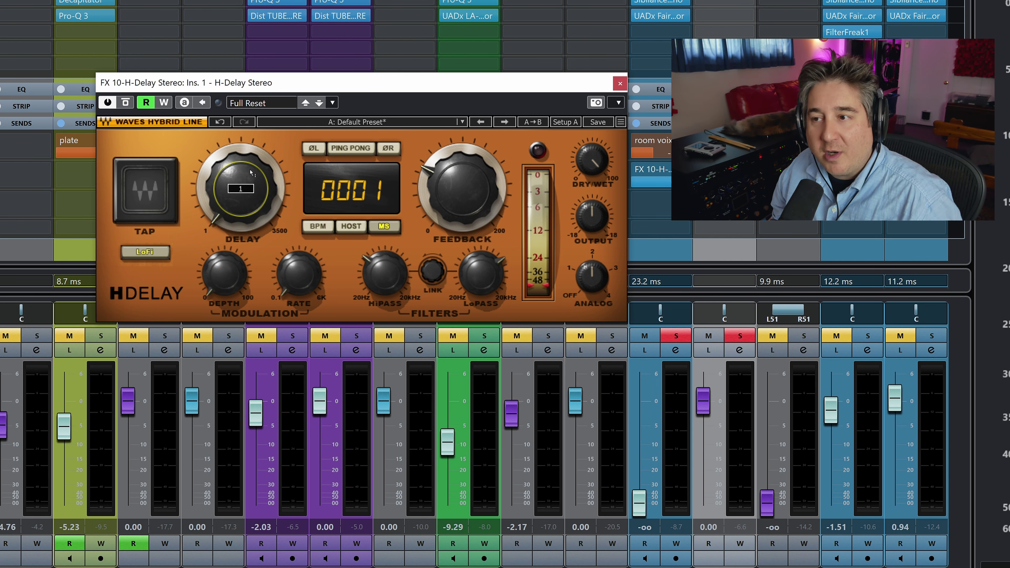
left_click_drag(461, 187, 454, 249)
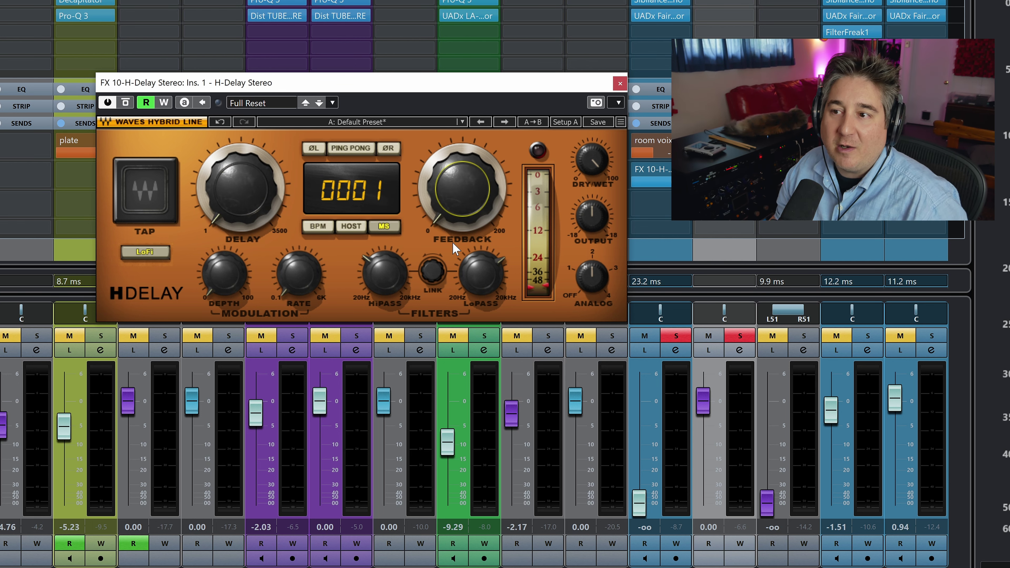
- Fully open the H-Delay's low-pass and high-pass filters and add modulation, raising the depth to about midway and the rate to about 54
left_click(482, 278)
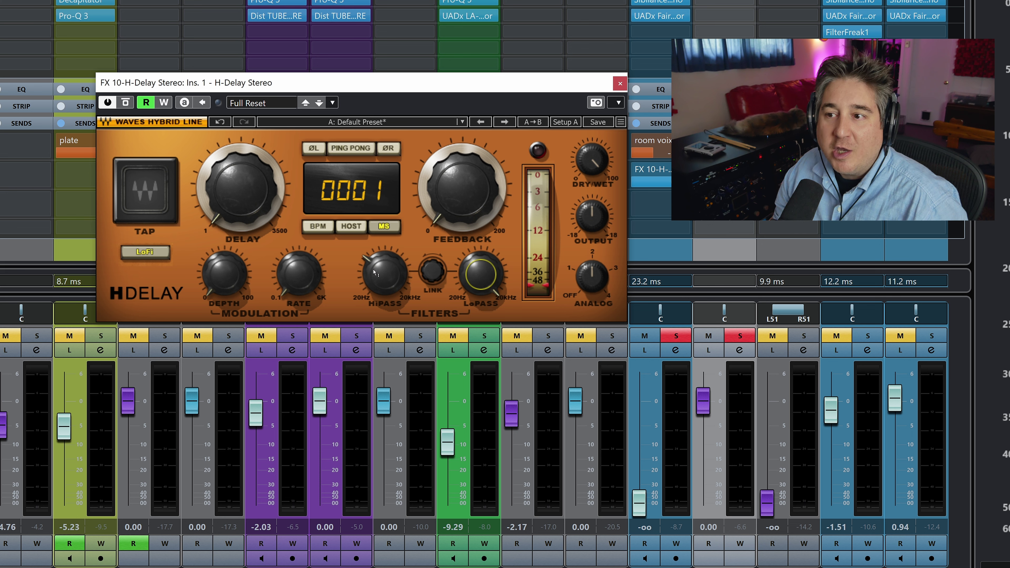
left_click_drag(374, 272, 376, 285)
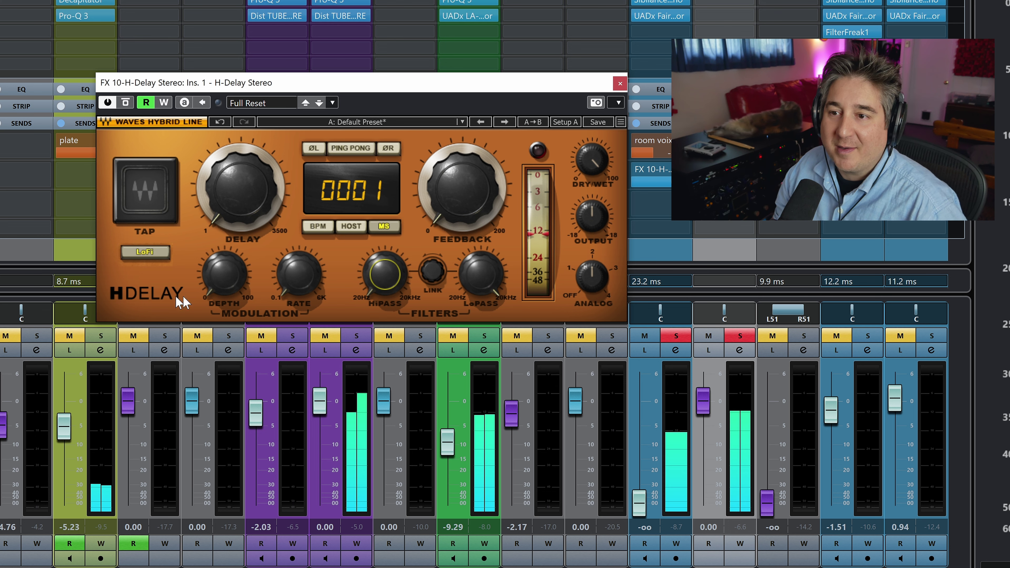
left_click_drag(224, 273, 224, 246)
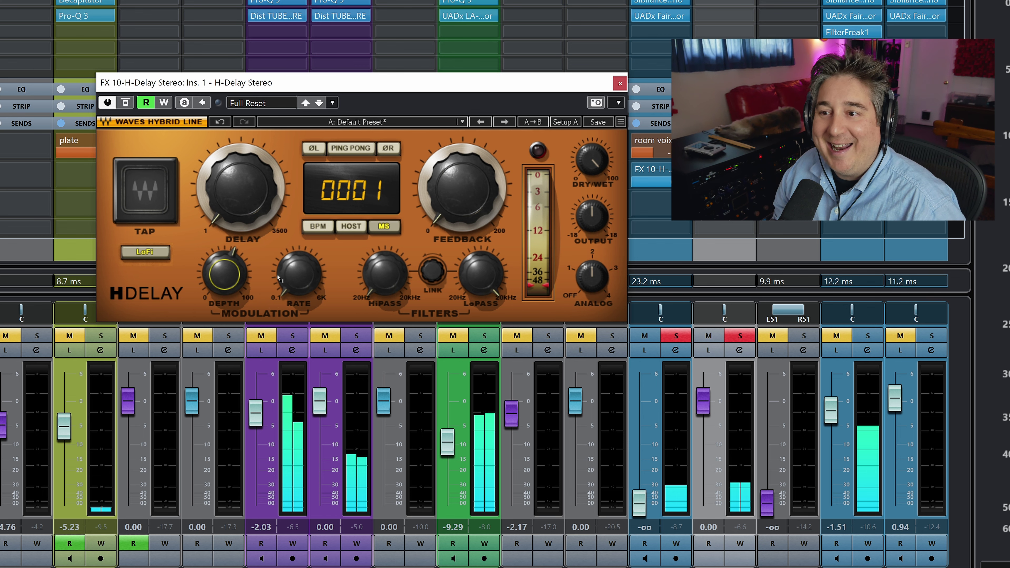
left_click_drag(299, 275, 298, 270)
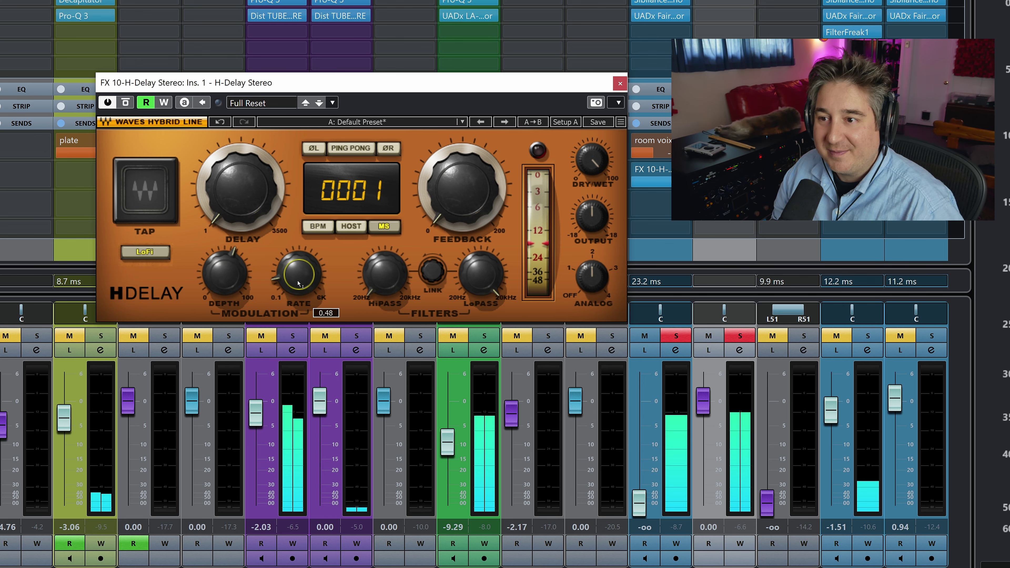
left_click_drag(298, 275, 299, 267)
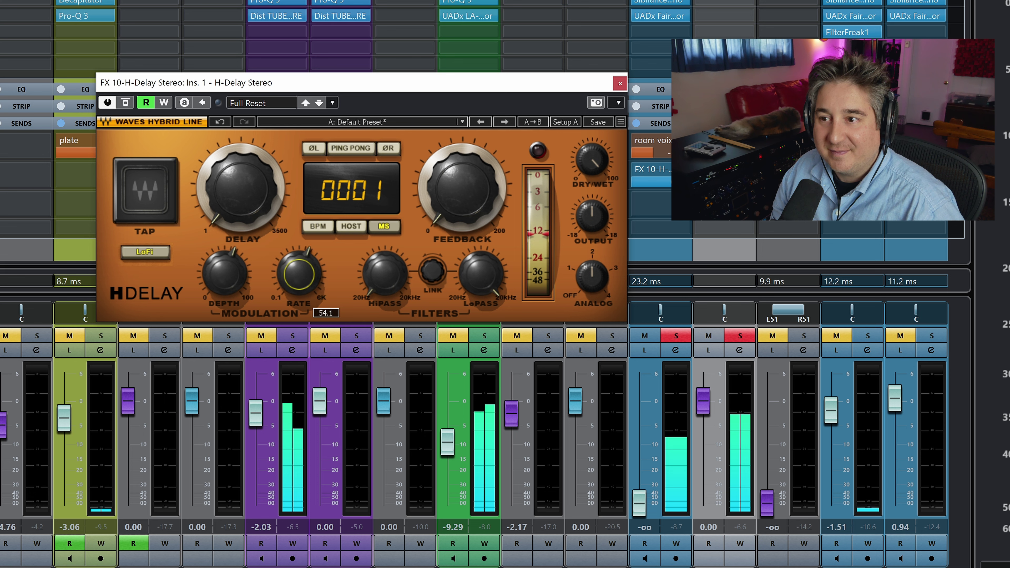
left_click_drag(299, 267, 292, 273)
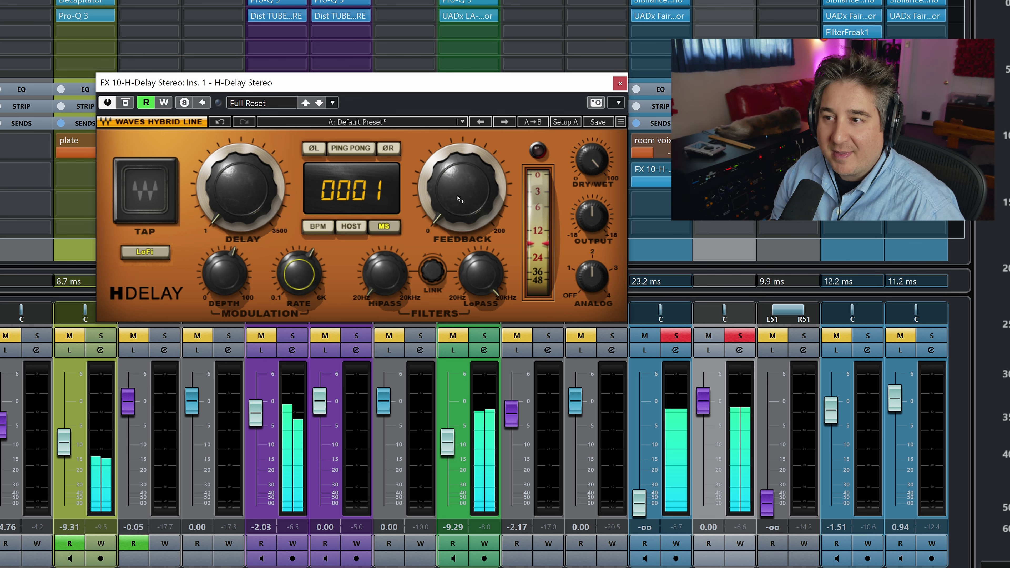
- Try different H-Delay feedback amounts during playback, including about 73, and leave the feedback just below its midpoint
left_click_drag(461, 190, 461, 163)
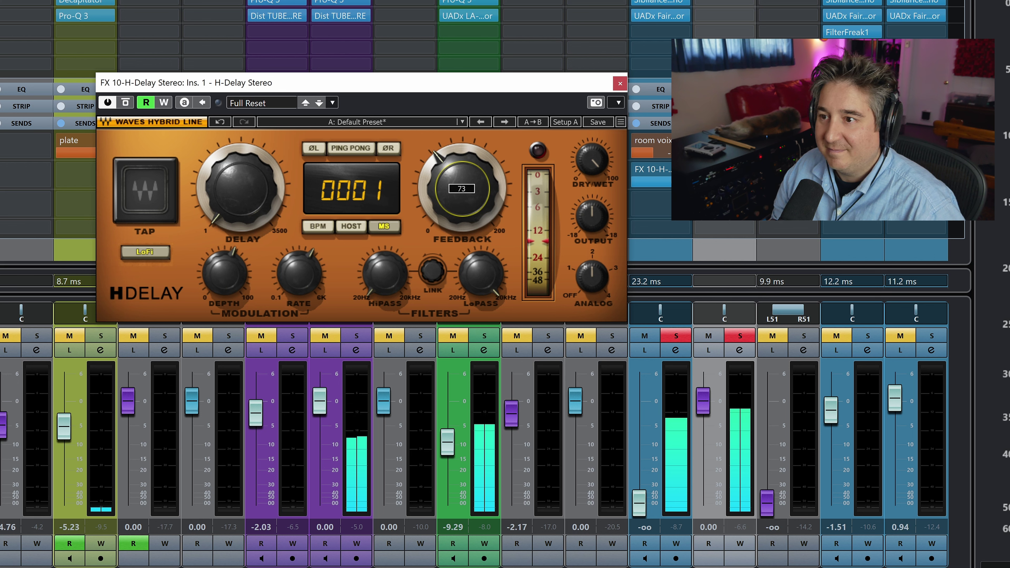
left_click_drag(461, 163, 459, 199)
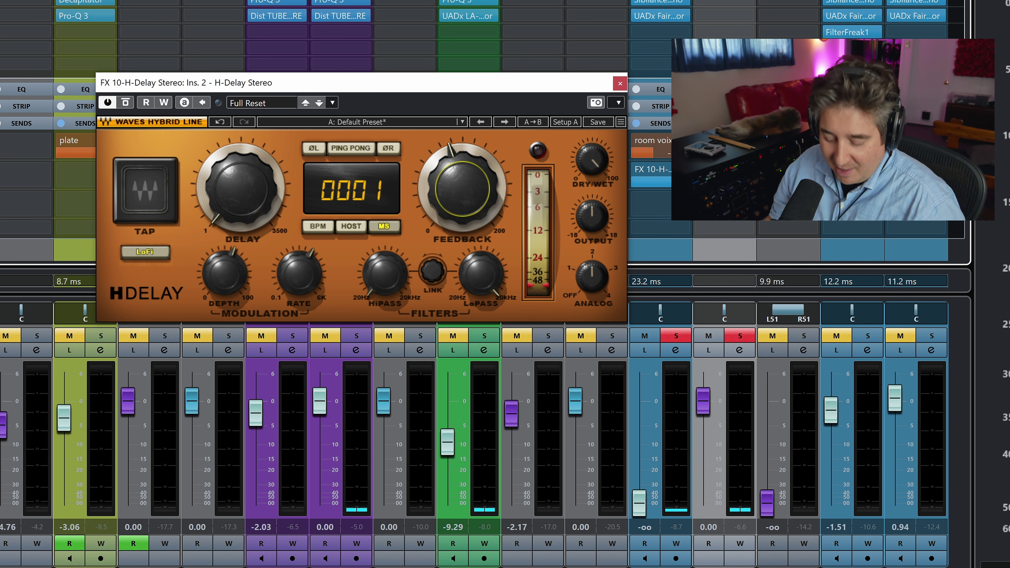
- Insert AIR Pitch Shifter_x64 ahead of the H-Delay on the delay return channel
left_click(725, 2)
type("pitc")
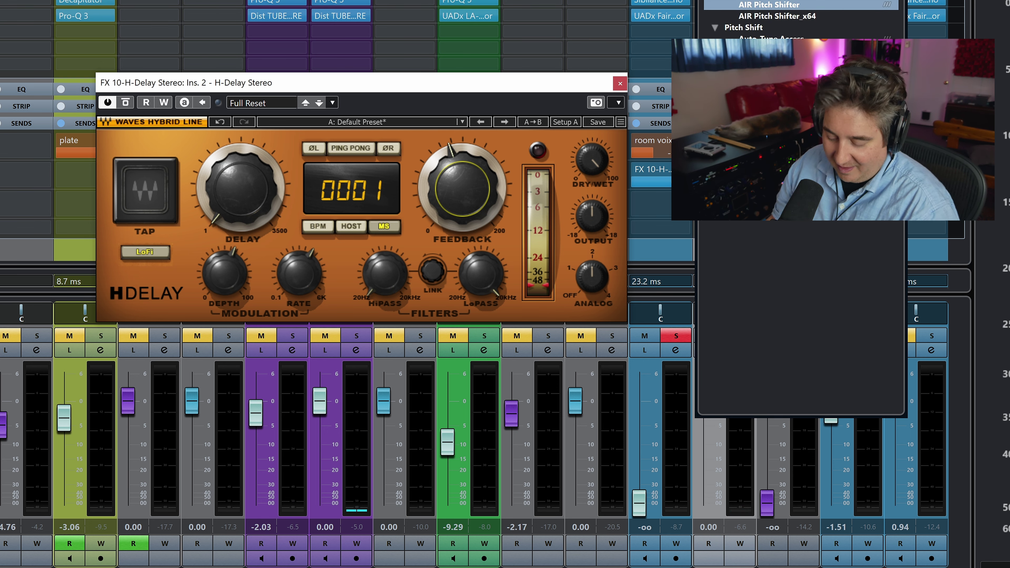
left_click(803, 17)
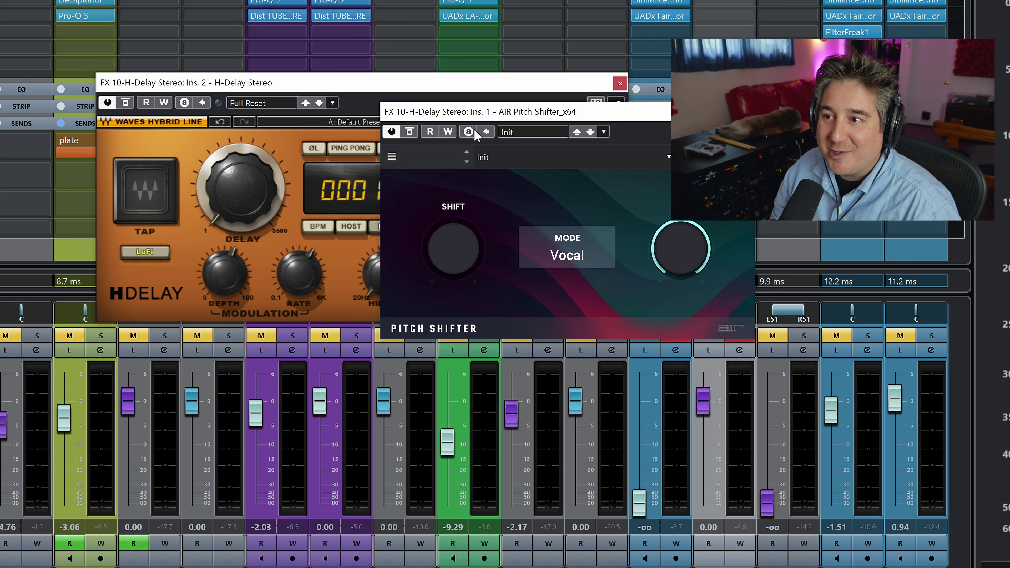
- Start playback and vary the pitch shifter's shift amount, trying about 10.4 and 7.3 in Vocal mode
key("space")
mouse_move(439, 254)
left_mouse_down()
mouse_move(439, 217)
mouse_move(444, 247)
left_mouse_up()
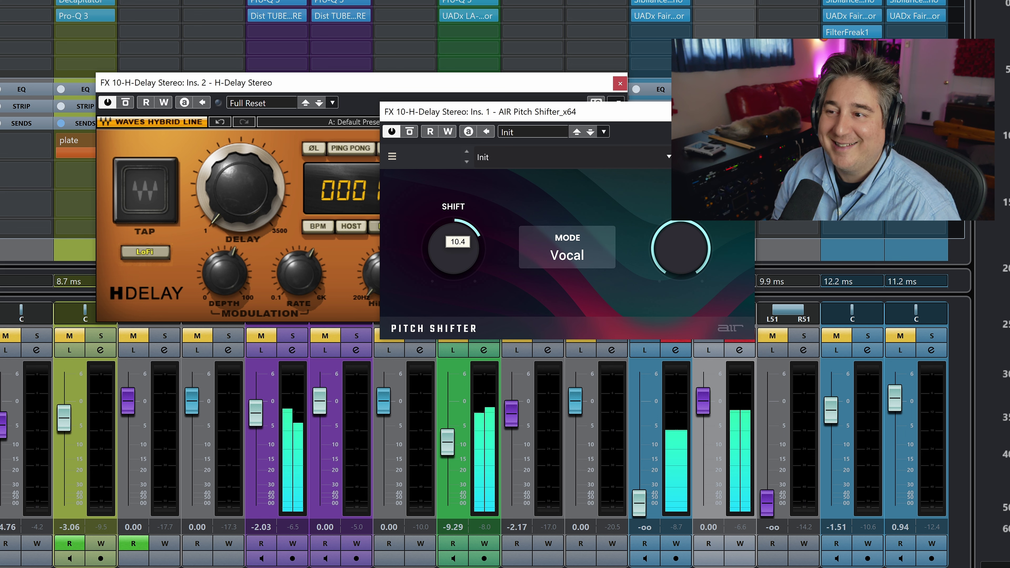
left_click_drag(458, 256, 456, 274)
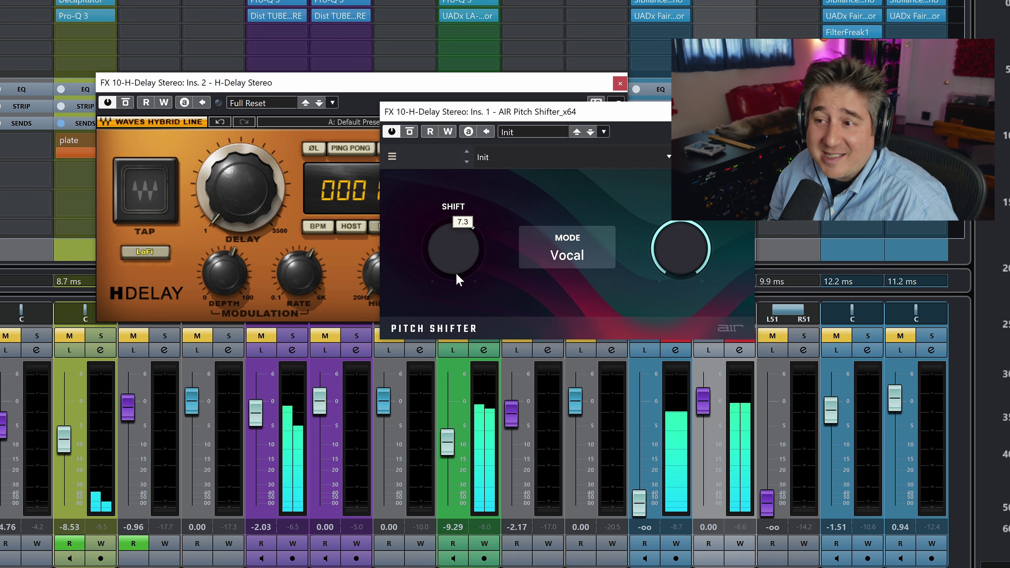
- Remove the AIR Pitch Shifter from the first insert slot of the delay return channel
left_click(737, 2)
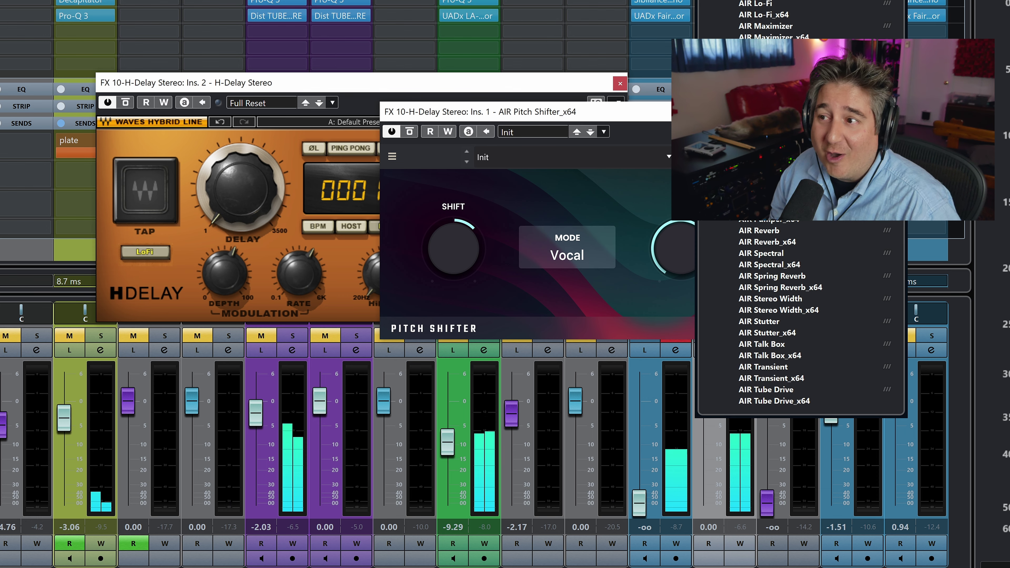
scroll(753, 20, "up", 10)
left_click(748, 2)
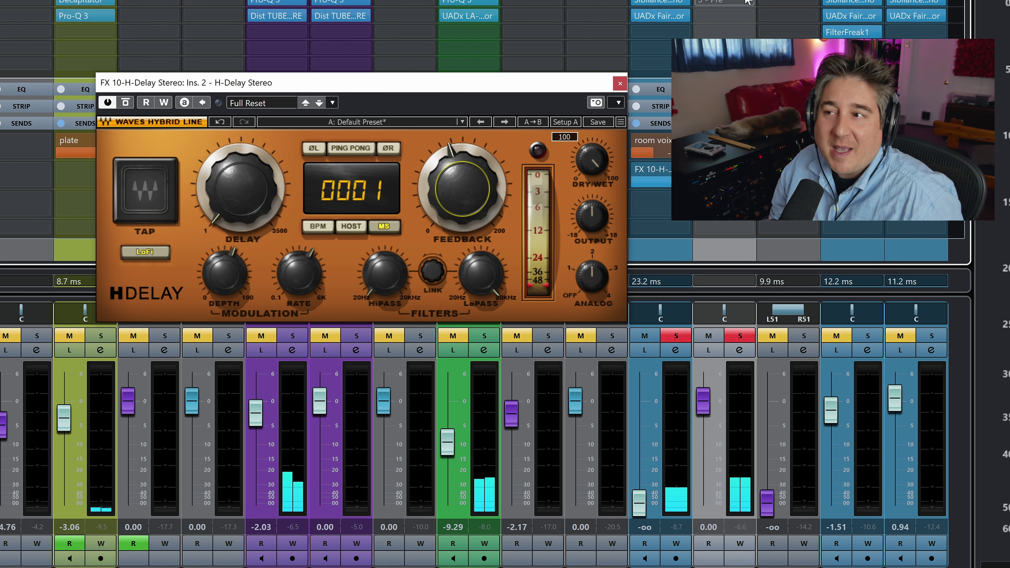